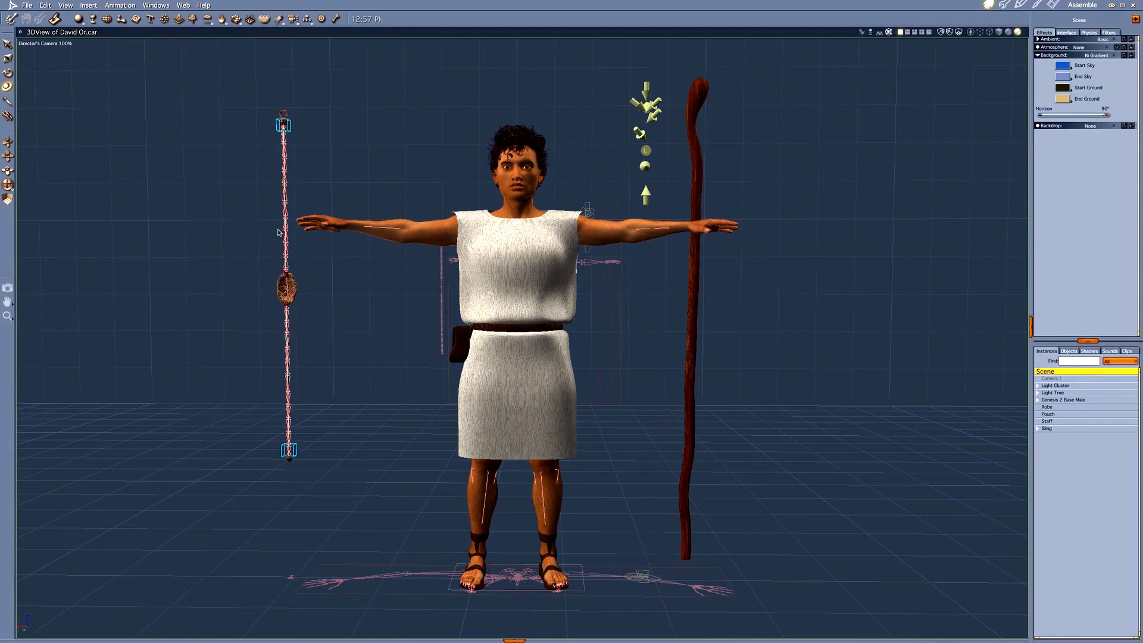
# - Select the sling beside the figure and expand its hierarchy in the scene list to show its bones and IK targets
pyautogui.scroll(5, 278, 236)
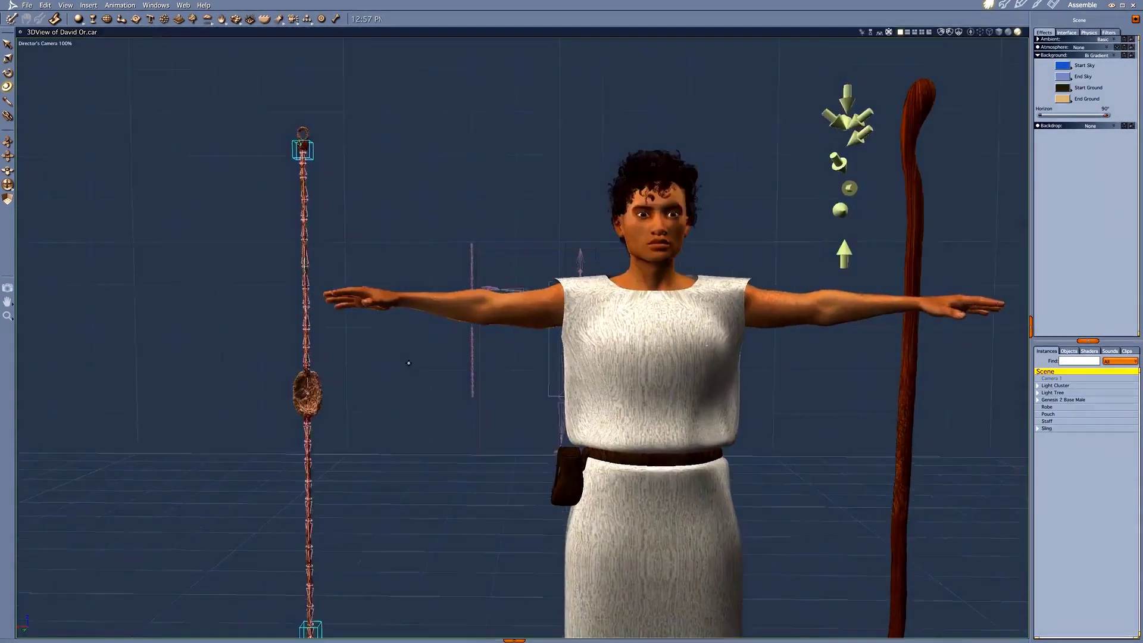
pyautogui.moveTo(409, 363); pyautogui.dragTo(507, 446, button='middle')
pyautogui.scroll(2, 387, 215)
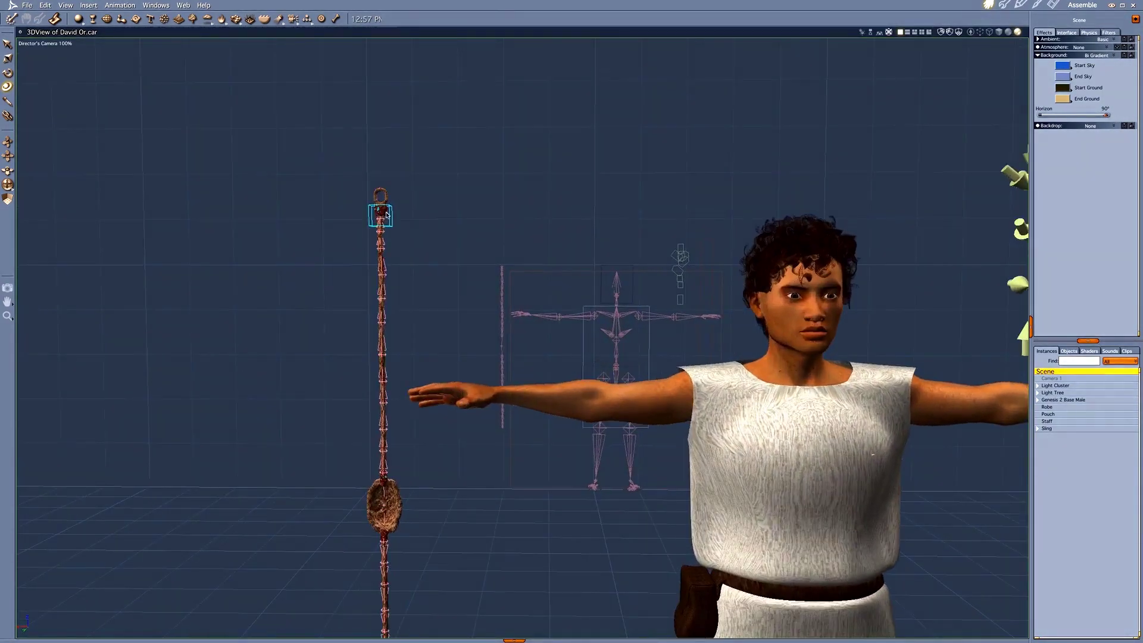
pyautogui.click(390, 215)
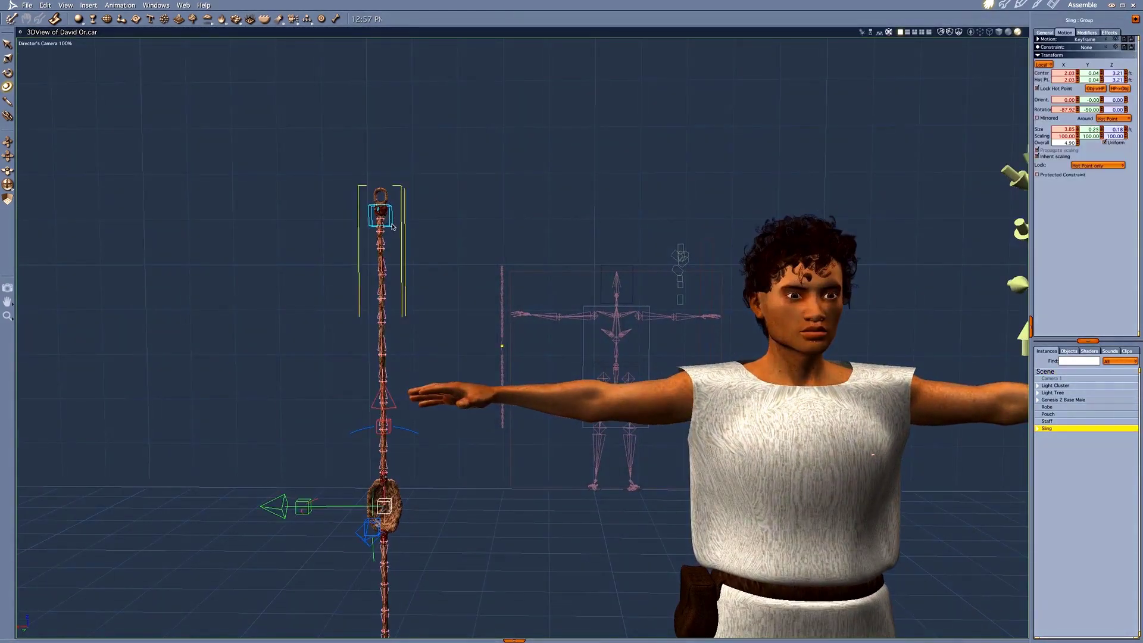
pyautogui.click(1039, 429)
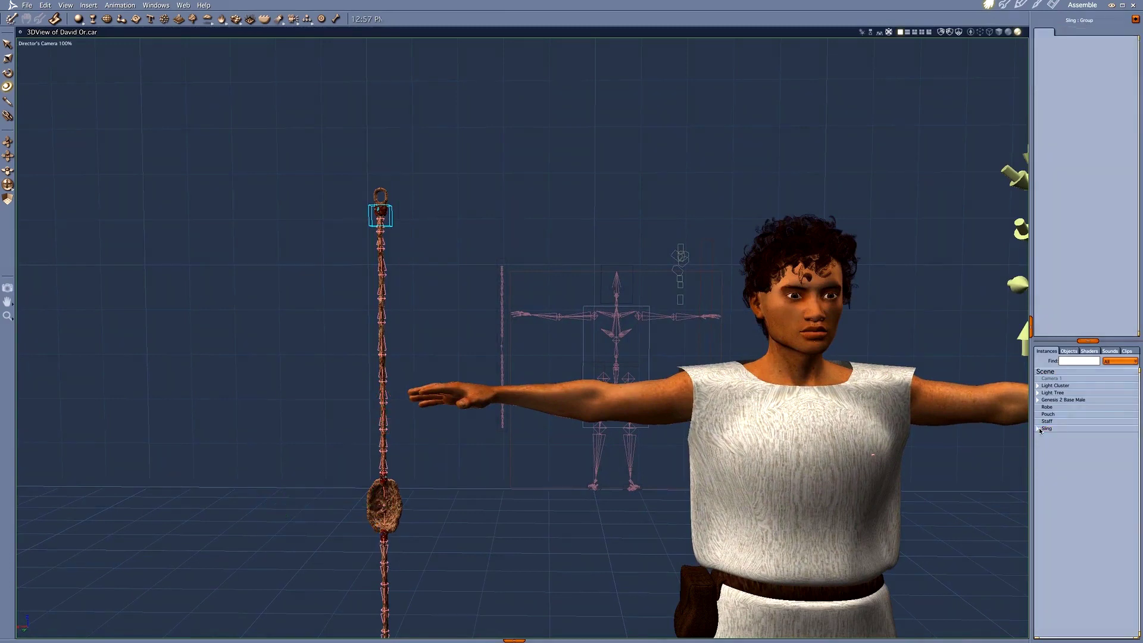
pyautogui.click(1039, 429)
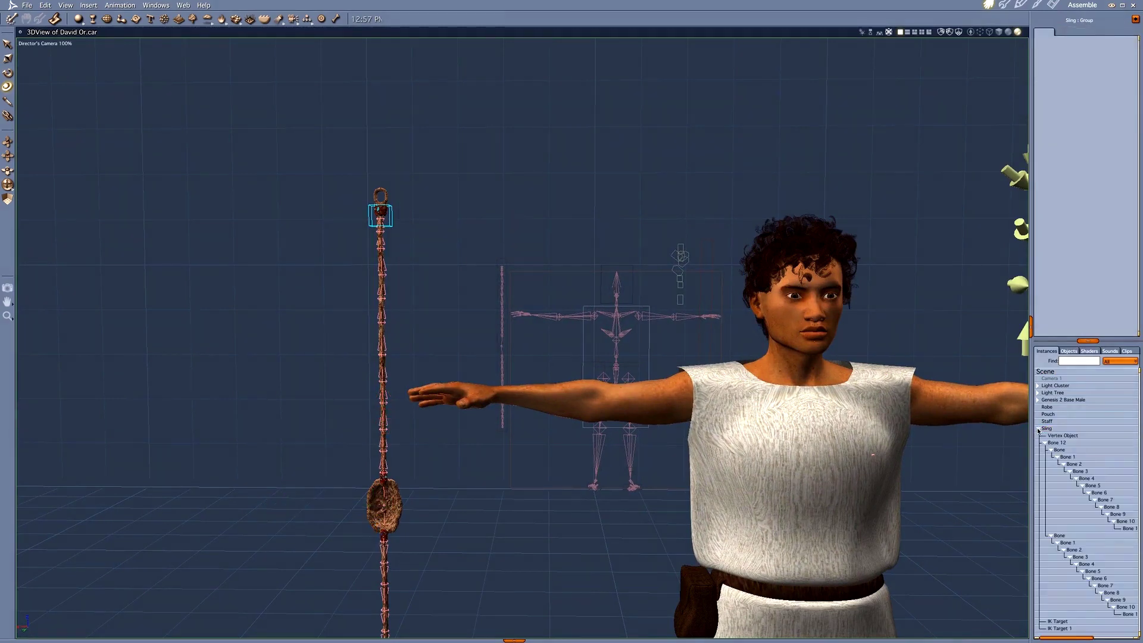
# - Test the sling rig by moving its upper IK target down toward the sling's pouch, and undo the move
pyautogui.click(389, 226)
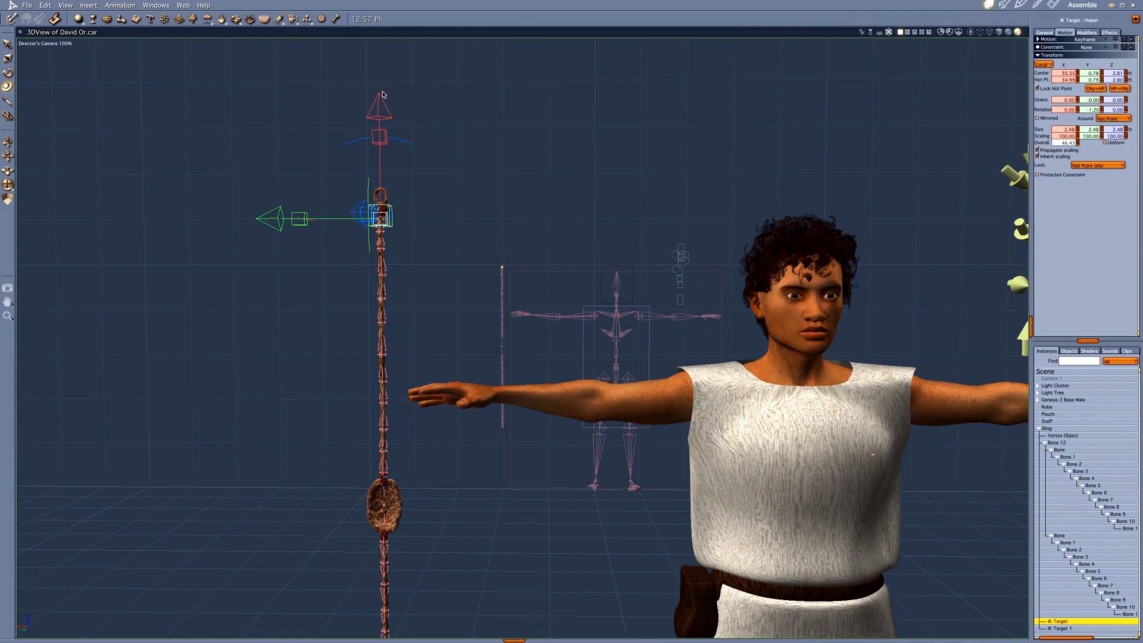
pyautogui.moveTo(382, 104); pyautogui.dragTo(347, 203)
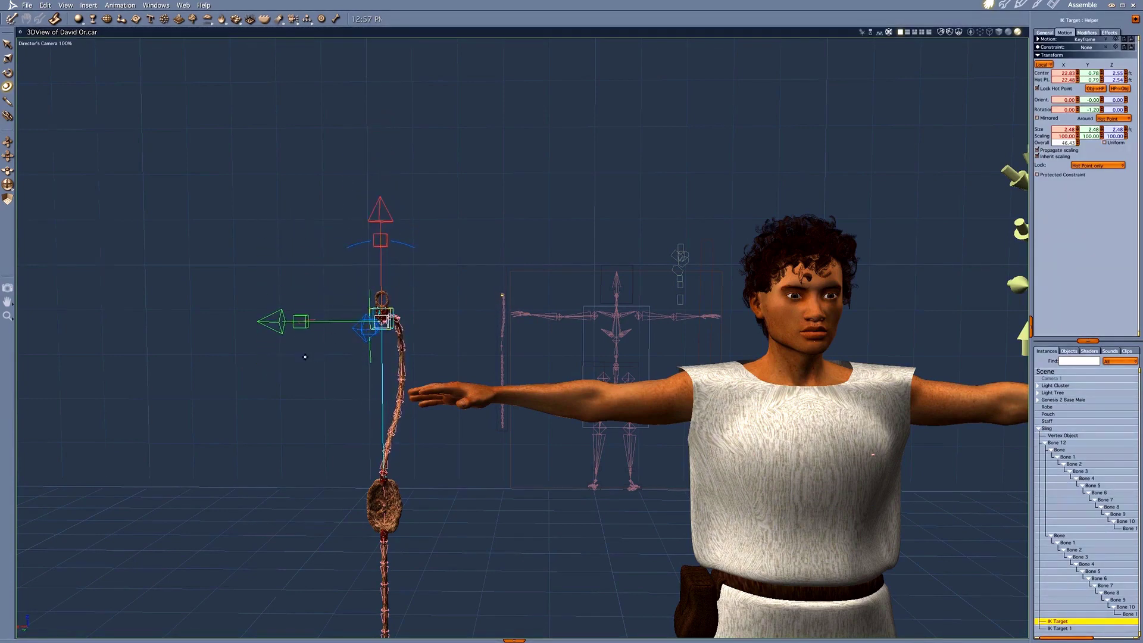
pyautogui.moveTo(306, 358); pyautogui.dragTo(416, 351, button='middle')
pyautogui.moveTo(377, 212); pyautogui.dragTo(373, 236)
pyautogui.moveTo(508, 306); pyautogui.dragTo(429, 305, button='middle')
pyautogui.hotkey('ctrl', 'z')
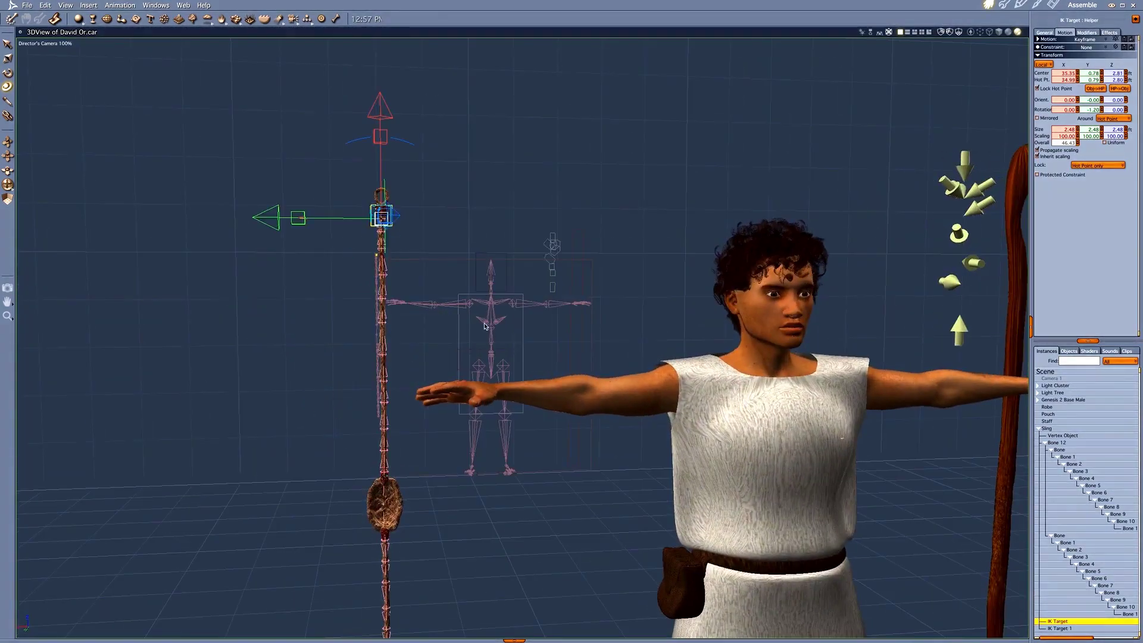
# - Test-render a region covering the whole T-posed figure together with the sling and the staff
pyautogui.moveTo(541, 440); pyautogui.dragTo(651, 378, button='middle')
pyautogui.scroll(-4, 584, 430)
pyautogui.scroll(-2, 651, 378)
pyautogui.press('r')
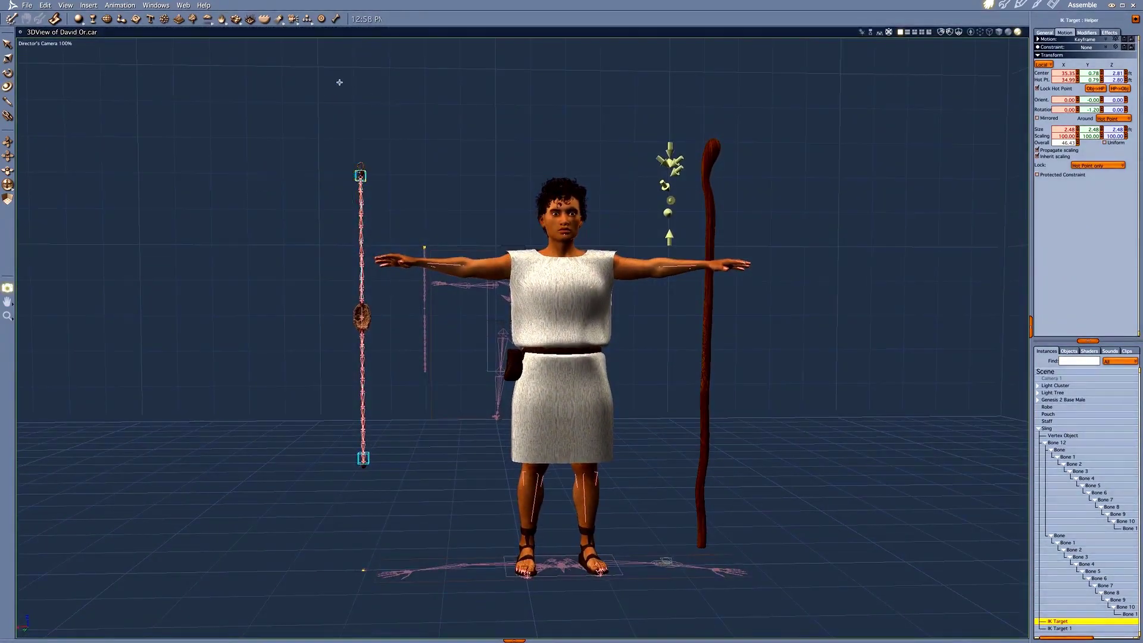
pyautogui.moveTo(300, 91); pyautogui.dragTo(795, 623)
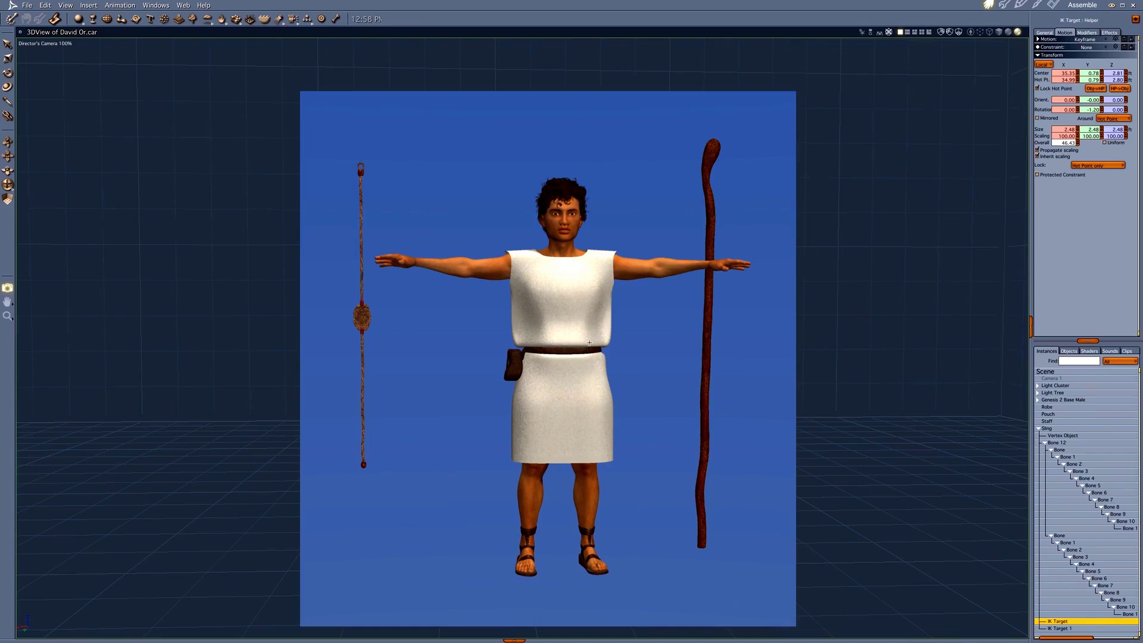
# - Test-render a close-up region of the figure's head, shoulders and upper chest from a slightly turned angle
pyautogui.scroll(6, 597, 318)
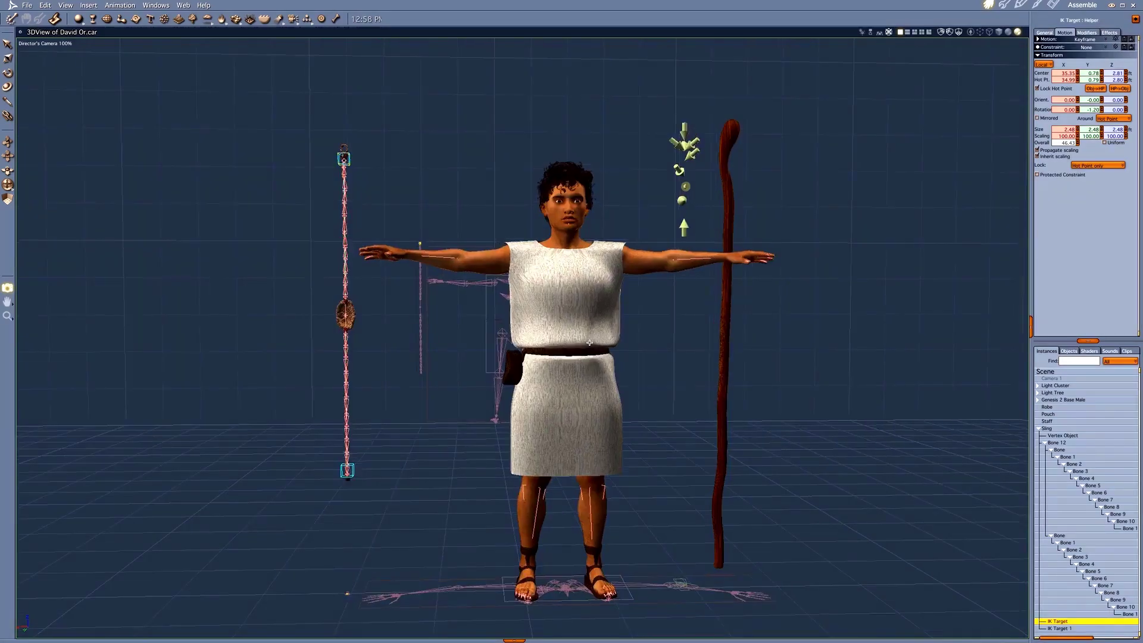
pyautogui.scroll(2, 597, 317)
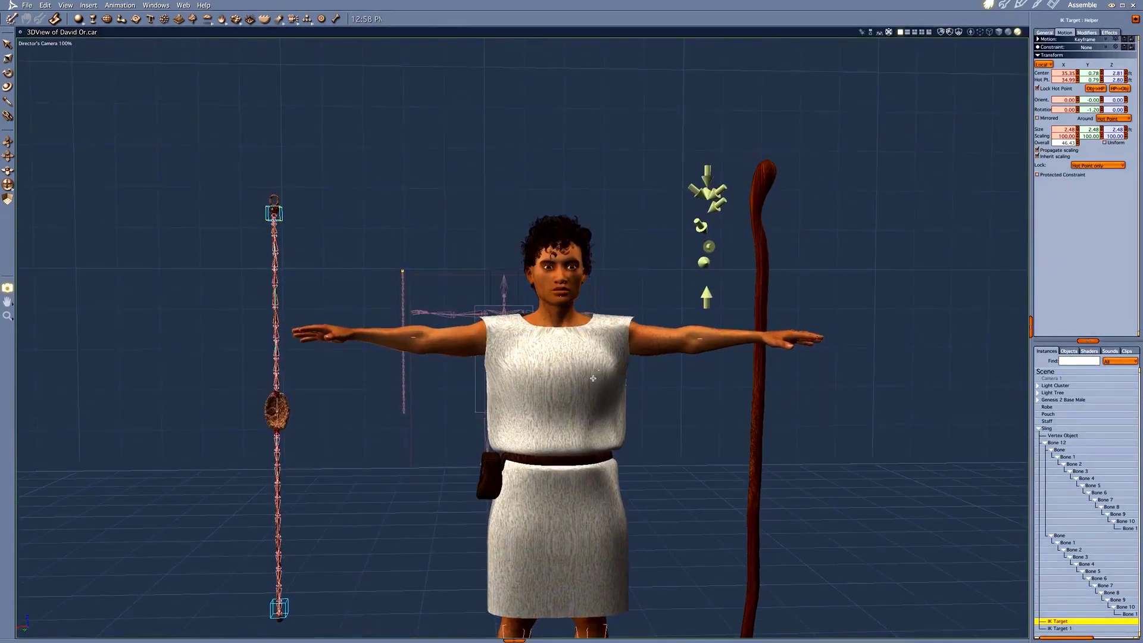
pyautogui.scroll(4, 592, 379)
pyautogui.scroll(-3, 593, 379)
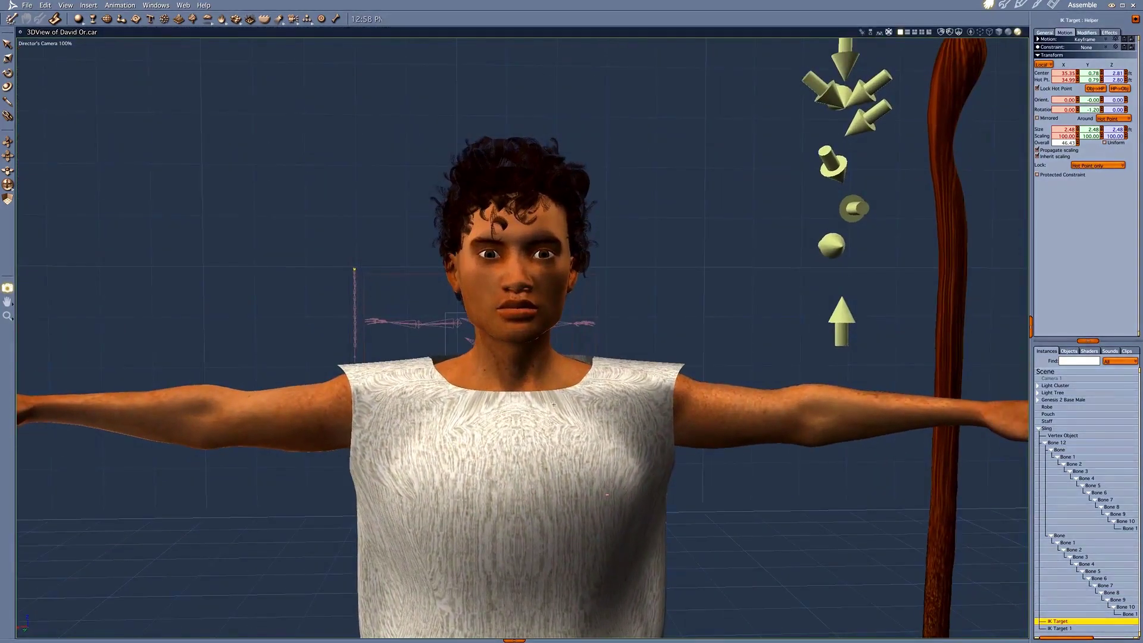
pyautogui.scroll(4, 554, 405)
pyautogui.moveTo(549, 406); pyautogui.dragTo(562, 405, button='middle')
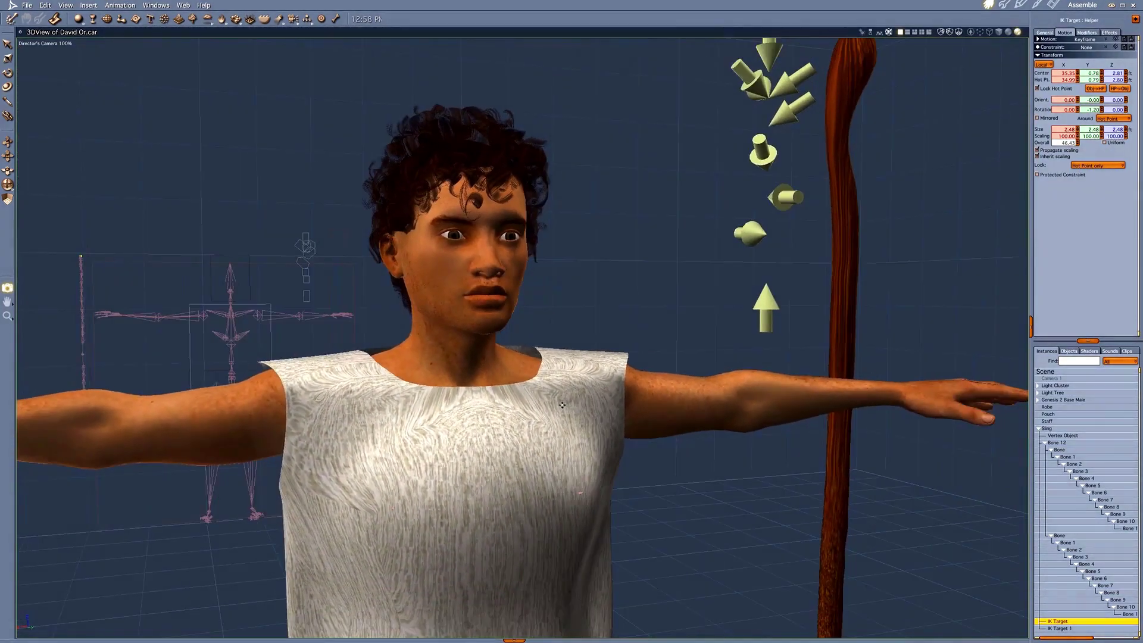
pyautogui.moveTo(261, 73); pyautogui.dragTo(652, 421)
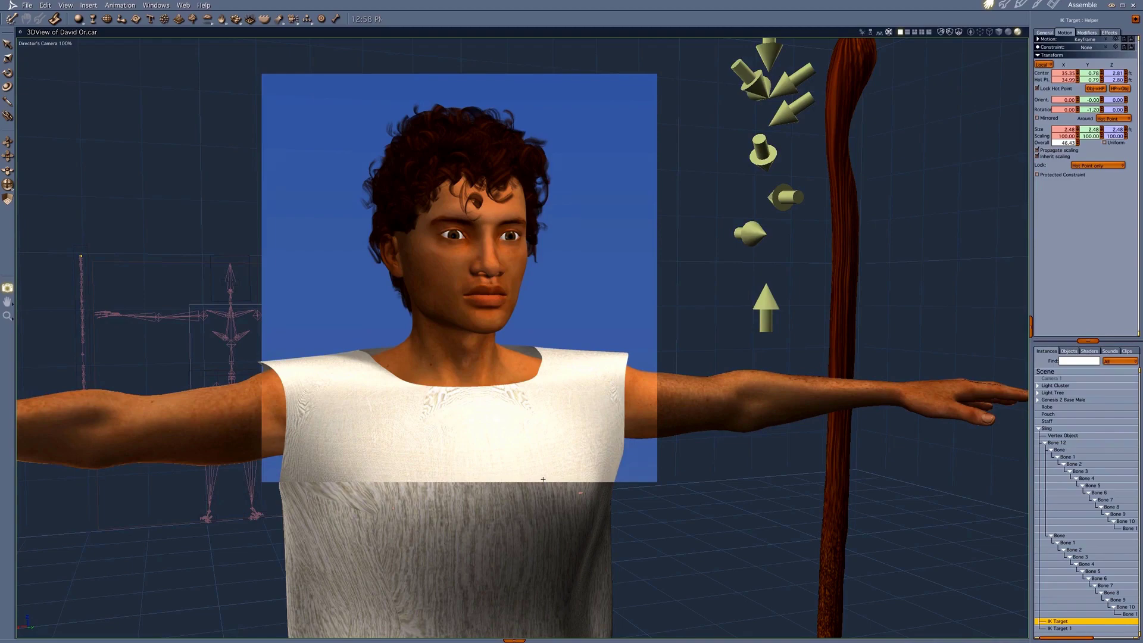
# - Test-render a close-up region of the pouch hanging from the figure's belt
pyautogui.scroll(-2, 543, 479)
pyautogui.scroll(-8, 496, 440)
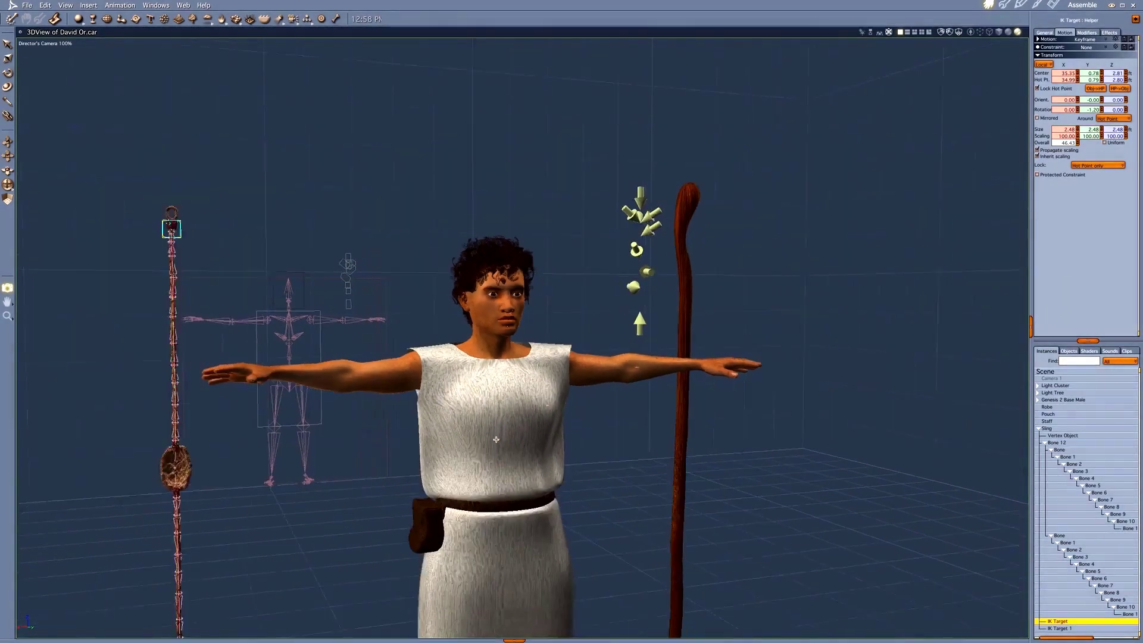
pyautogui.scroll(10, 509, 484)
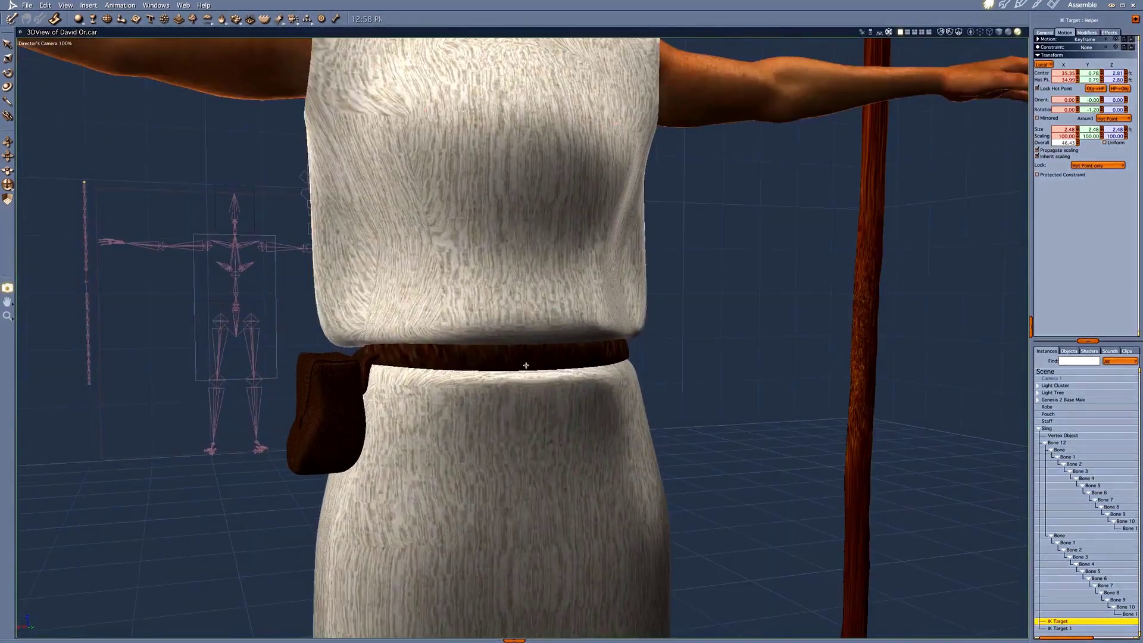
pyautogui.moveTo(463, 375); pyautogui.dragTo(703, 373, button='middle')
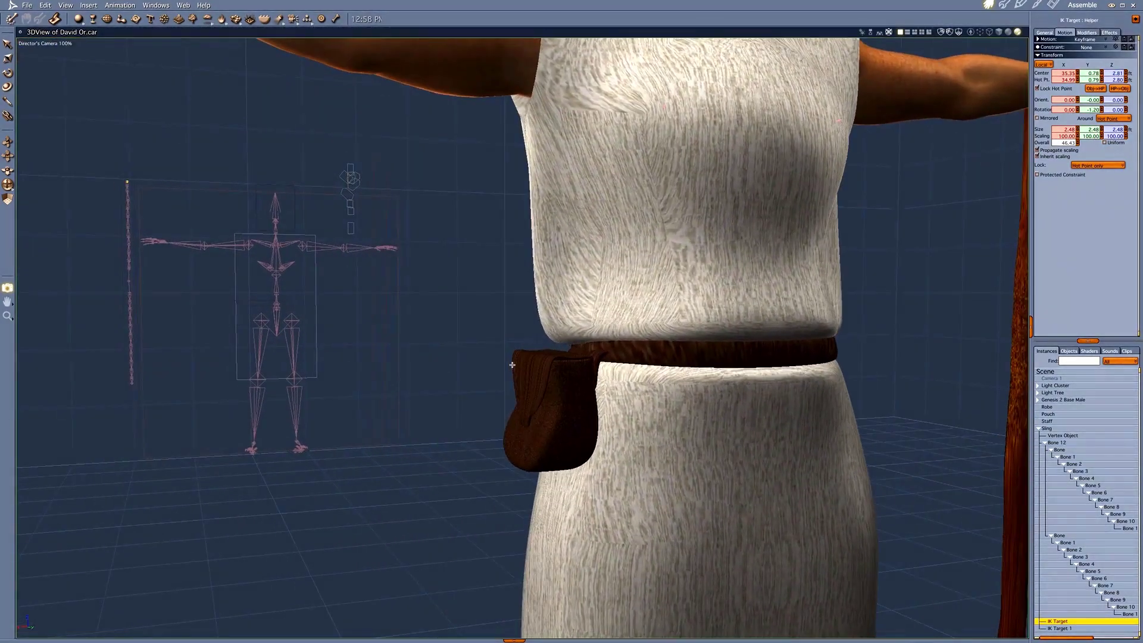
pyautogui.moveTo(462, 320); pyautogui.dragTo(637, 525)
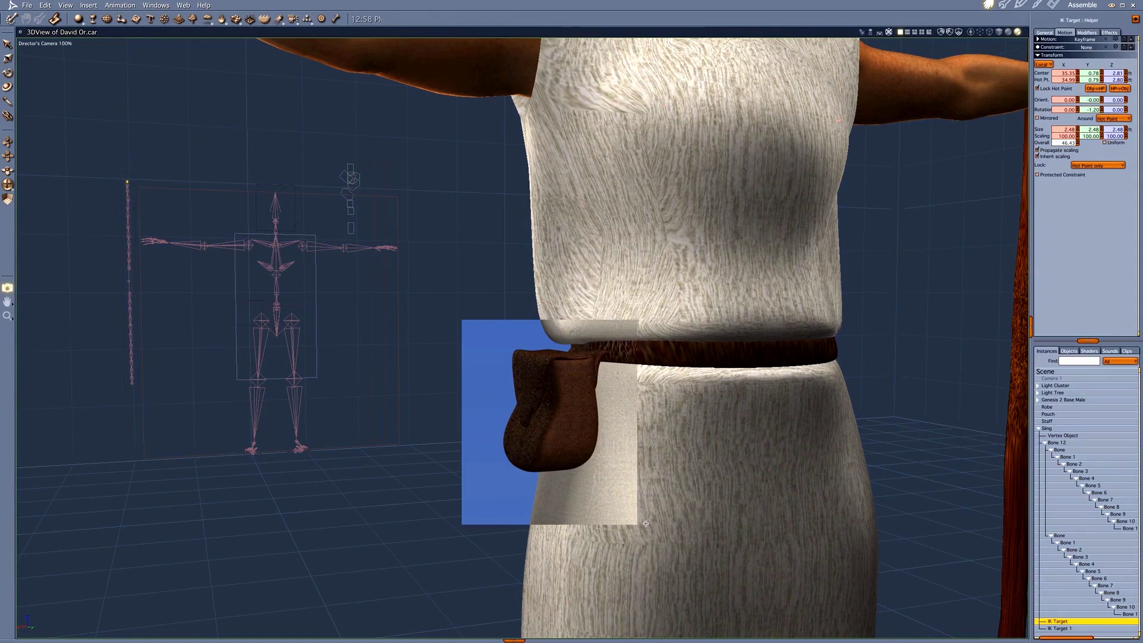
pyautogui.scroll(-12, 646, 524)
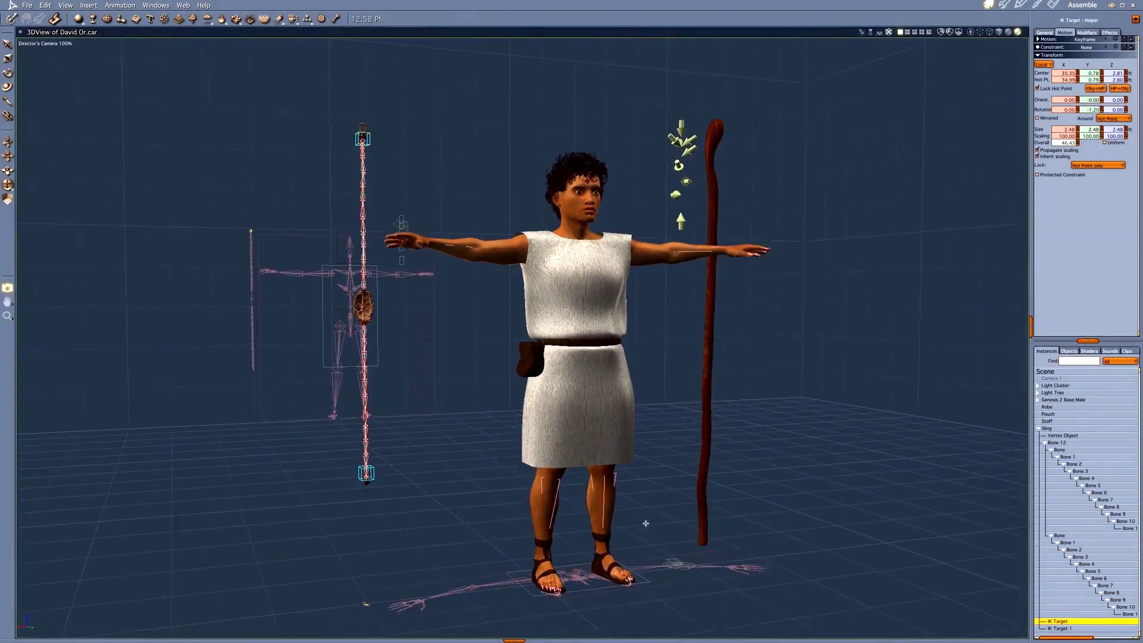
pyautogui.moveTo(681, 500); pyautogui.dragTo(631, 448, button='middle')
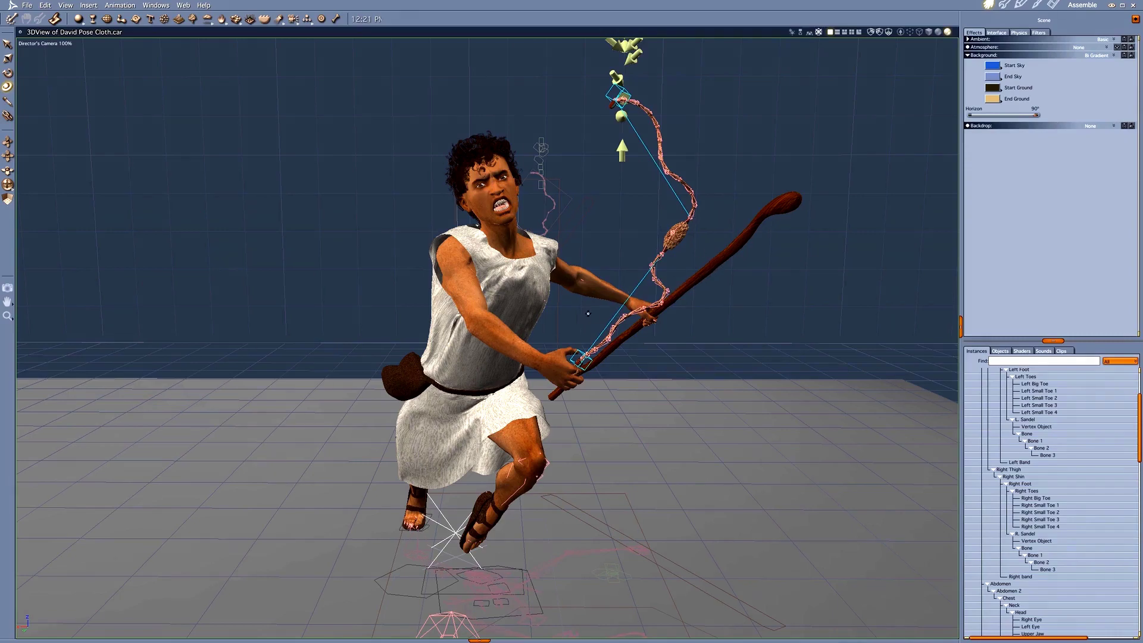
# - Test-render a region covering the running figure's shouting face and upper torso in the David Pose Cloth scene
pyautogui.moveTo(588, 313); pyautogui.dragTo(600, 314, button='middle')
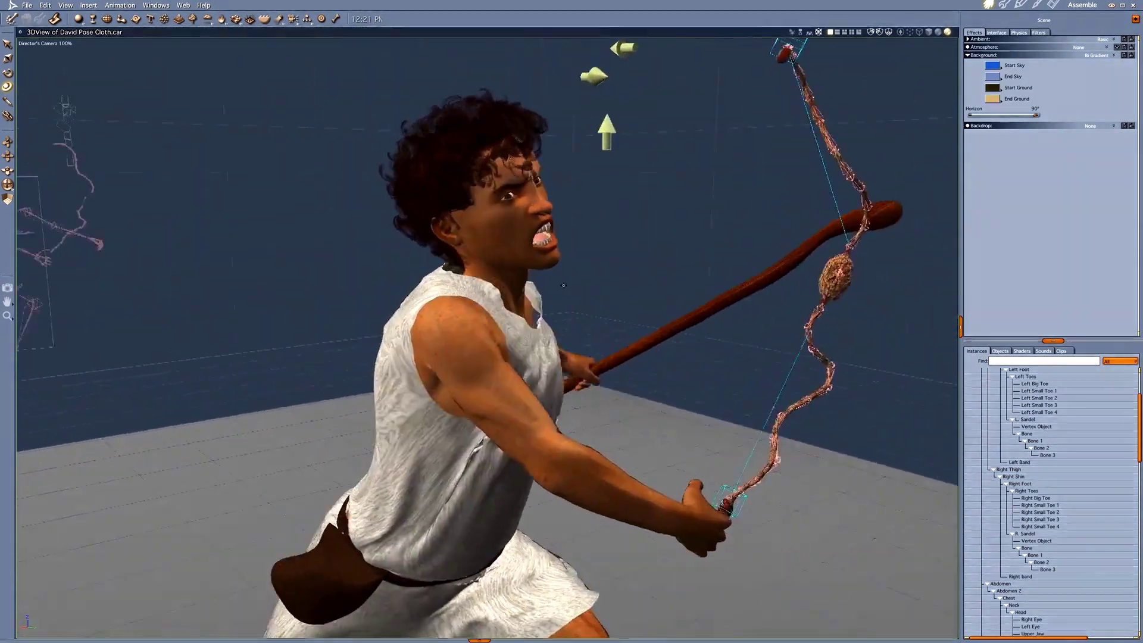
pyautogui.click(7, 288)
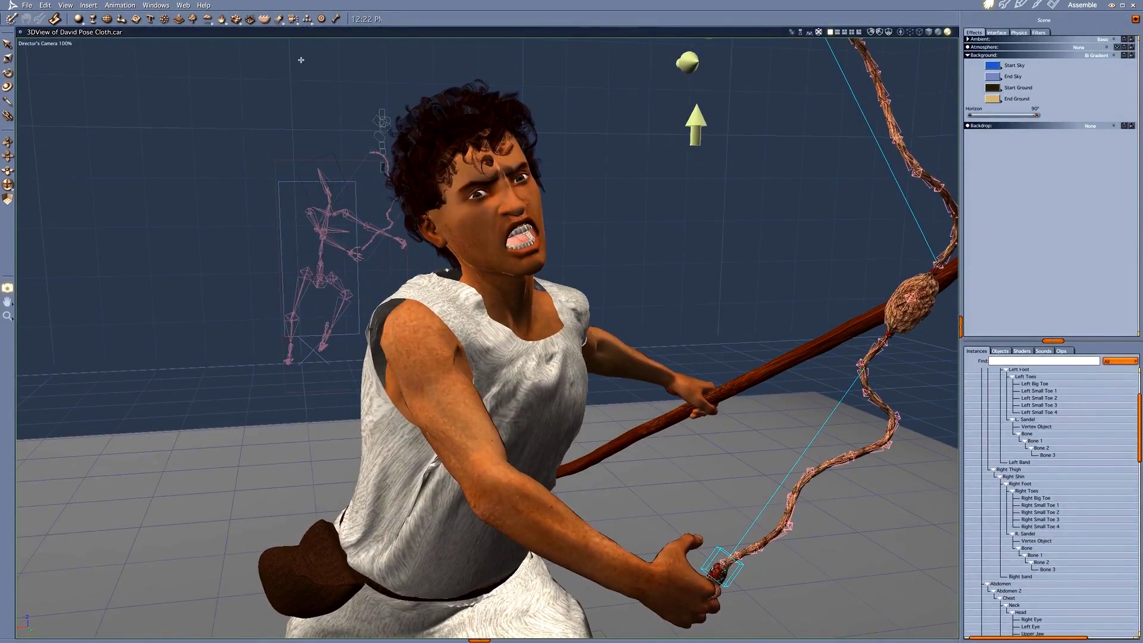
pyautogui.moveTo(294, 56); pyautogui.dragTo(712, 532)
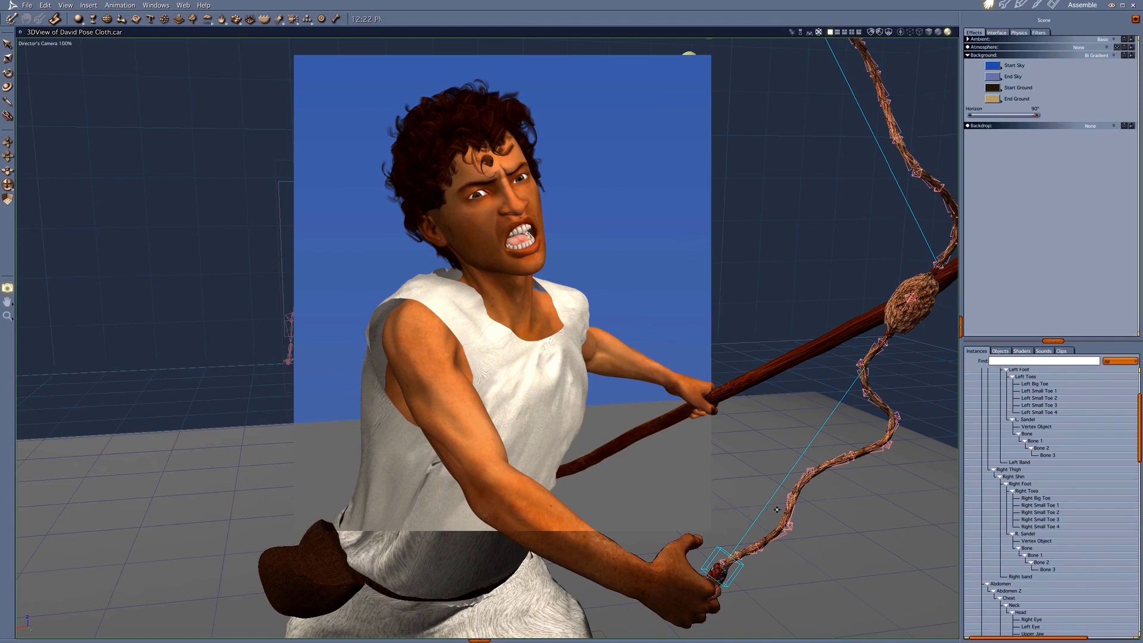
# - Test-render close-up regions of the hand holding the sling's end and of the pouch with the draped cloth around the belt
pyautogui.moveTo(777, 510); pyautogui.dragTo(759, 501)
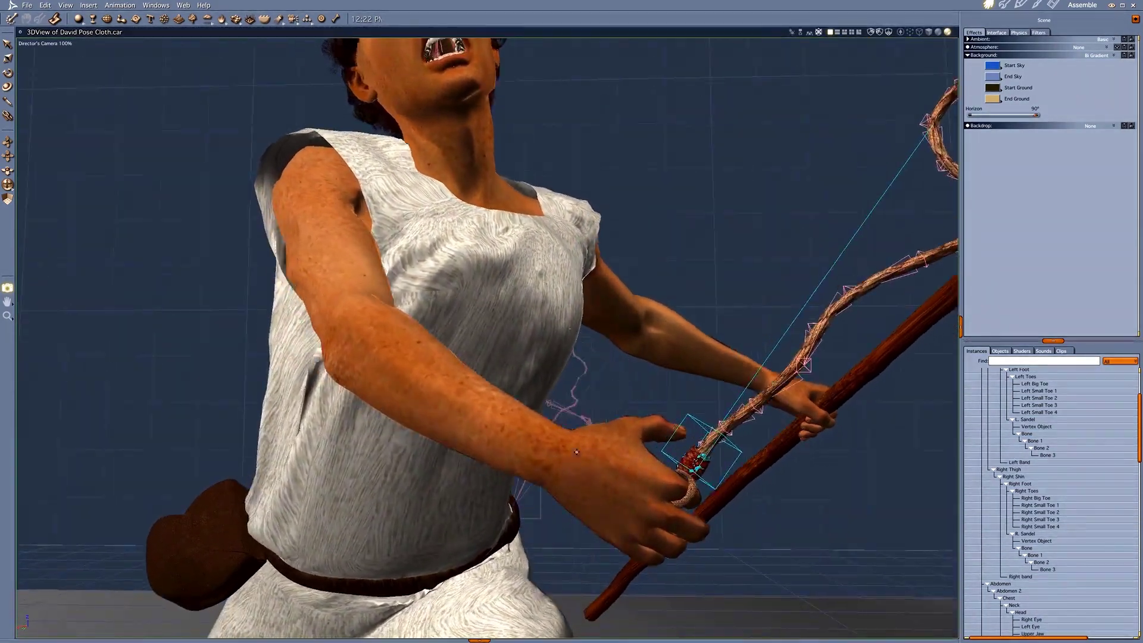
pyautogui.moveTo(571, 361); pyautogui.dragTo(766, 611)
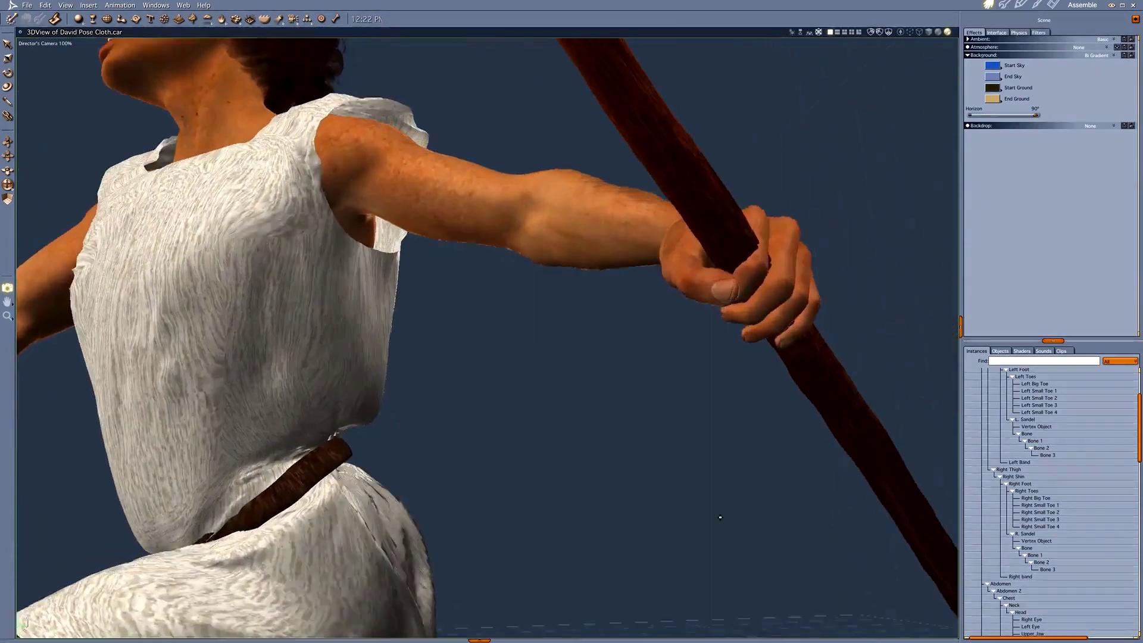
pyautogui.scroll(-10, 468, 411)
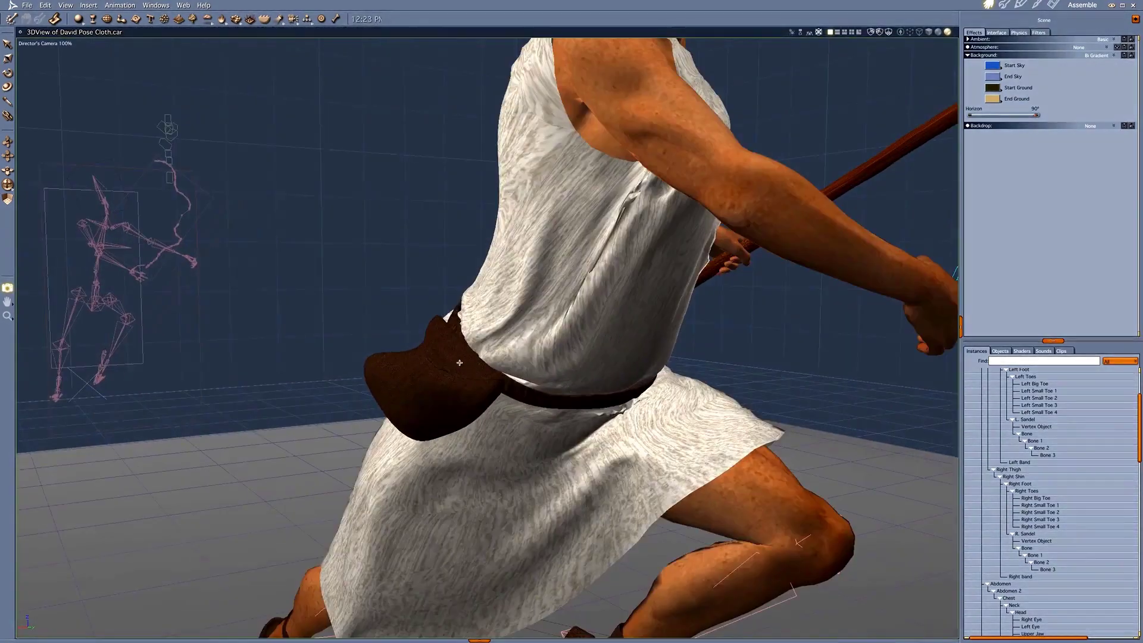
pyautogui.moveTo(321, 266); pyautogui.dragTo(592, 461)
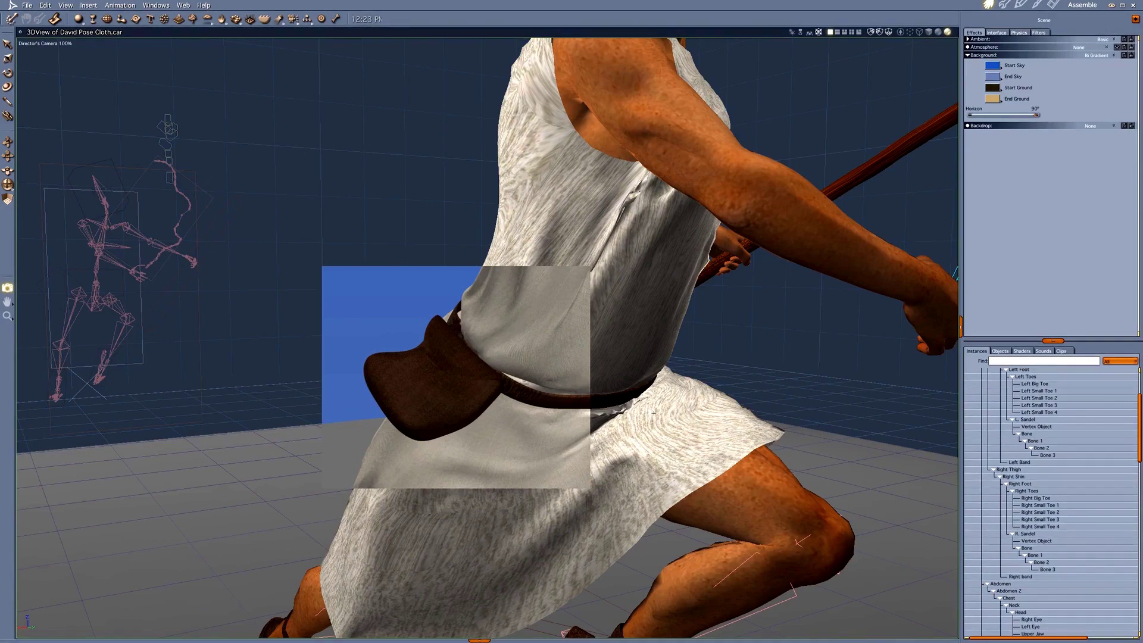
# - Test-render the full running figure with sling and staff from the side, including the ground shadow around the rear foot
pyautogui.scroll(-10, 654, 413)
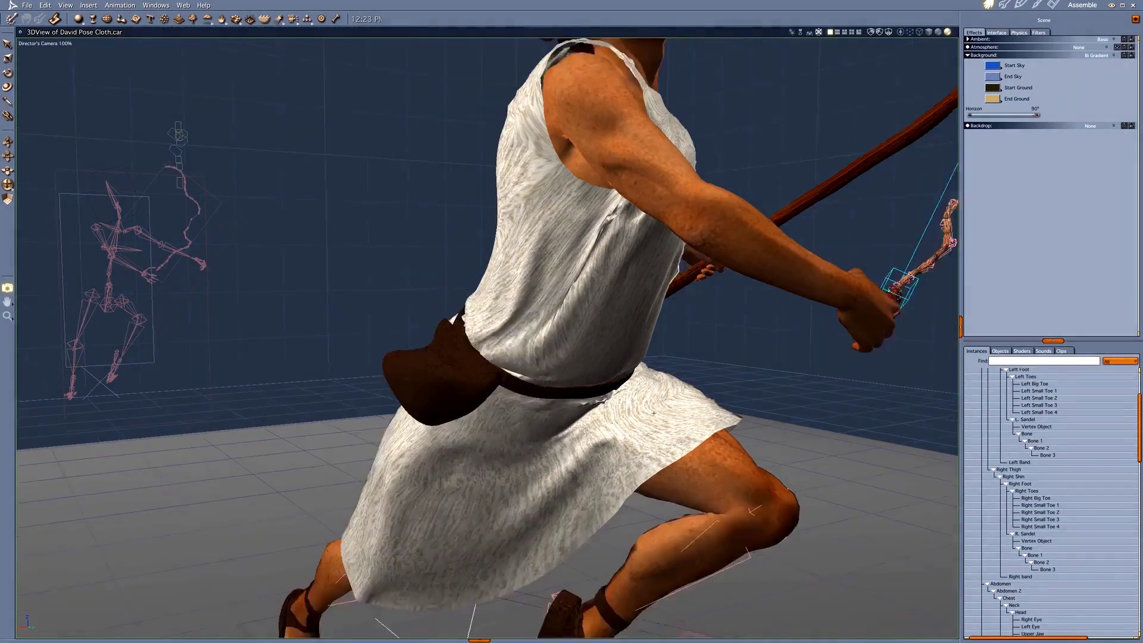
pyautogui.moveTo(695, 405); pyautogui.dragTo(717, 390)
pyautogui.moveTo(405, 54); pyautogui.dragTo(795, 555)
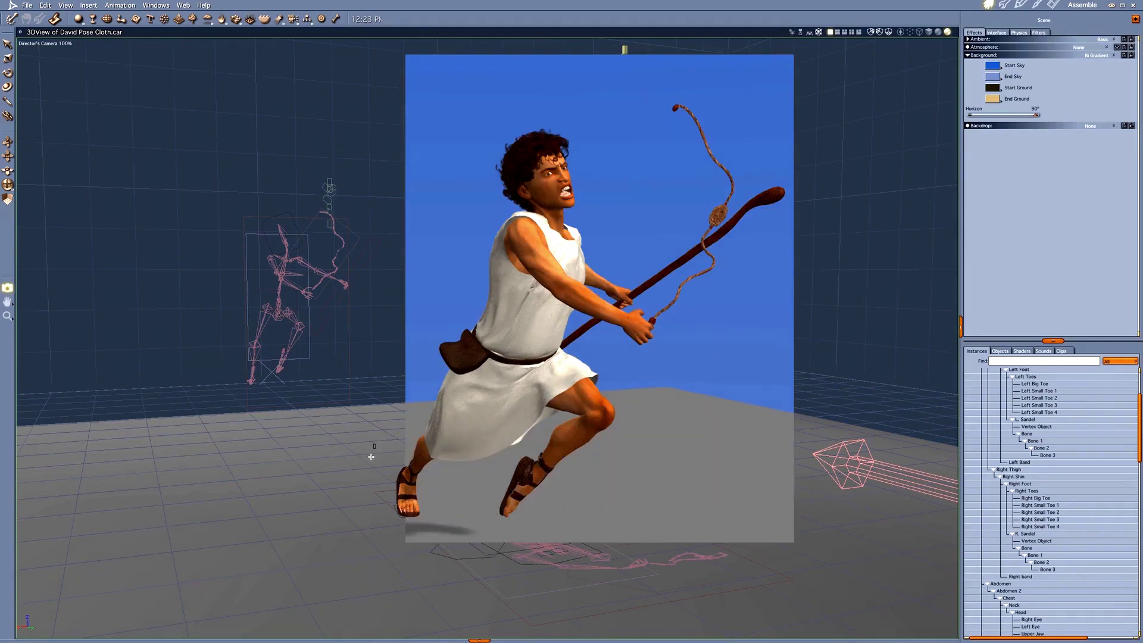
pyautogui.moveTo(376, 443); pyautogui.dragTo(440, 556)
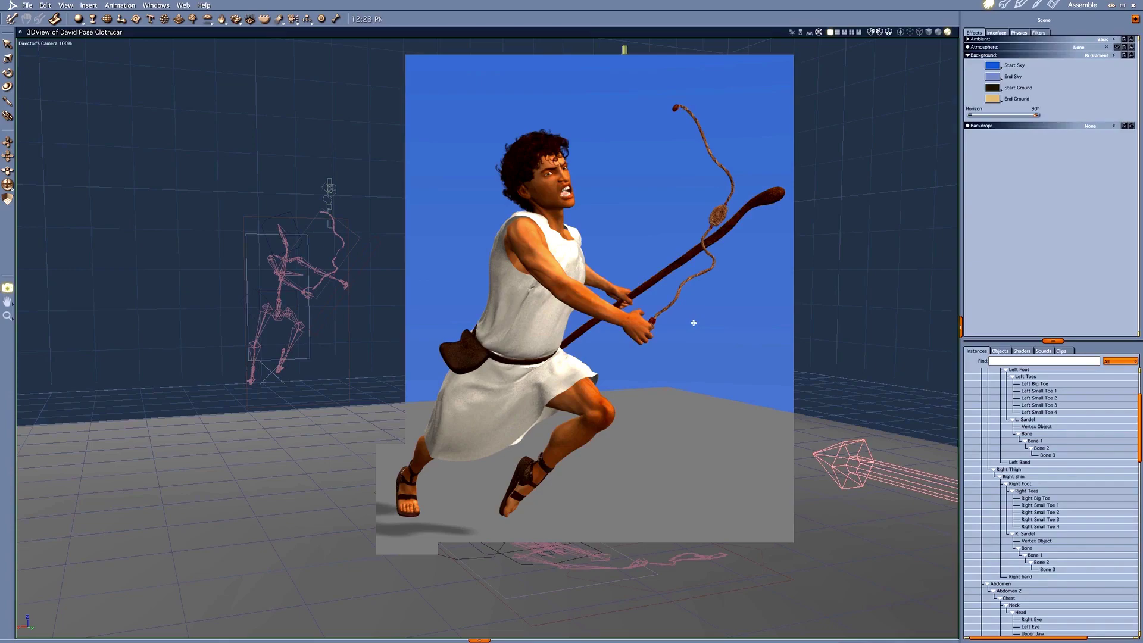
# - Test-render the full running figure with its ground shadow from the front
pyautogui.moveTo(723, 322); pyautogui.dragTo(673, 329, button='middle')
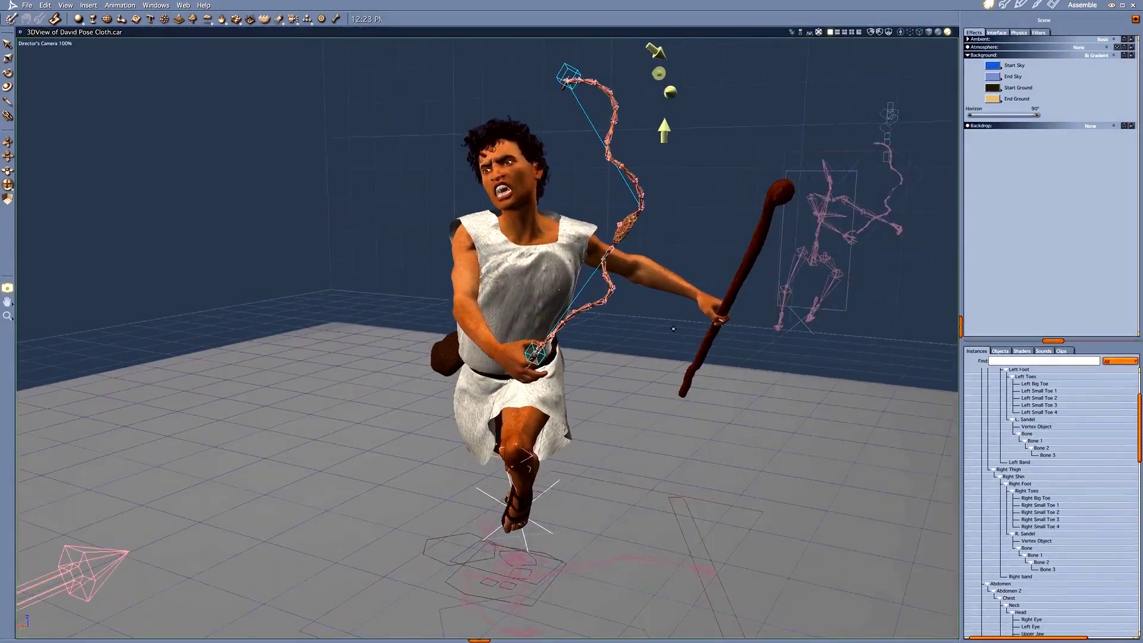
pyautogui.moveTo(363, 69); pyautogui.dragTo(819, 565)
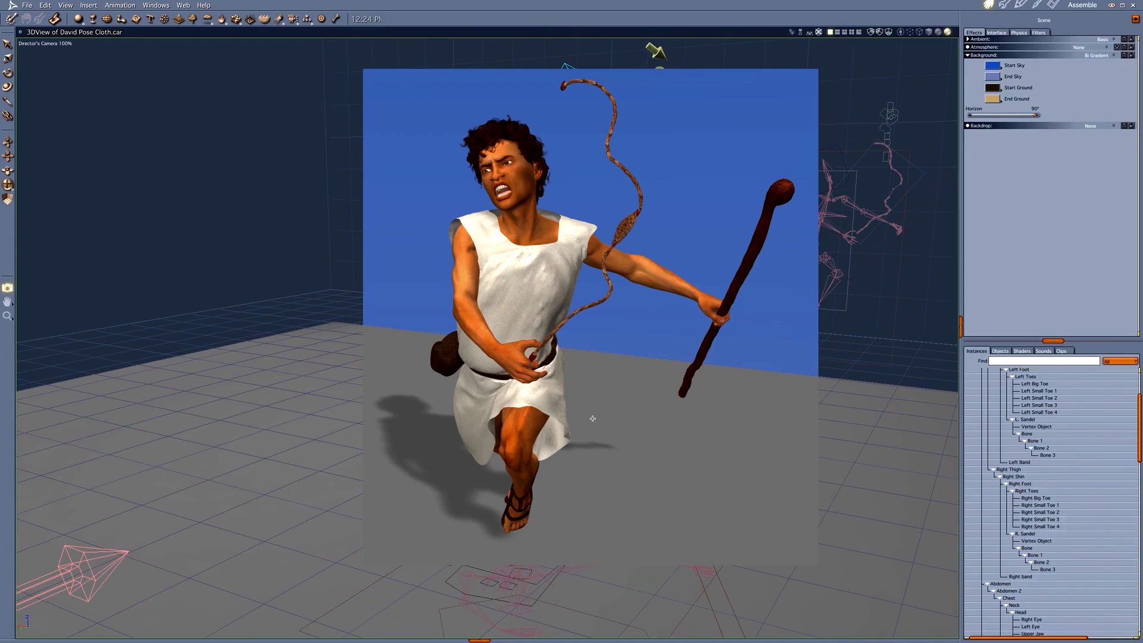
pyautogui.moveTo(587, 419); pyautogui.dragTo(619, 418)
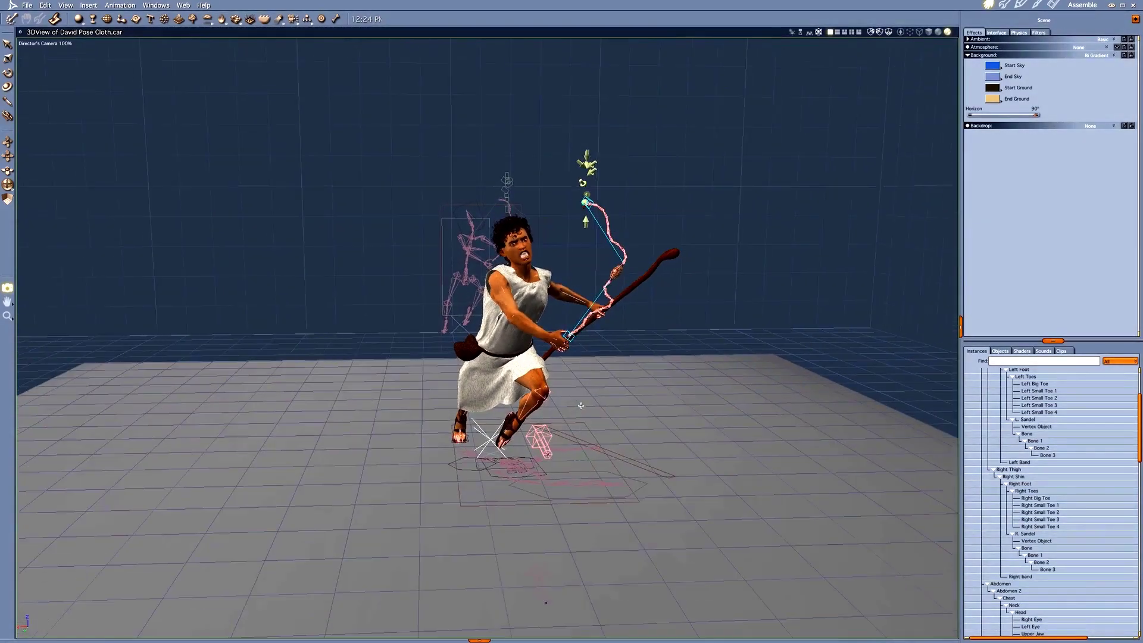